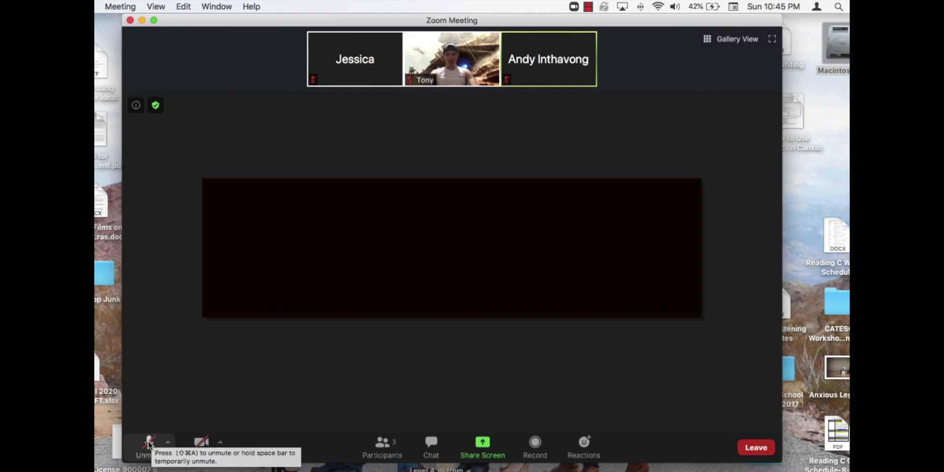
Test the microphone and camera by turning each on and then back off.
left_click(149, 443)
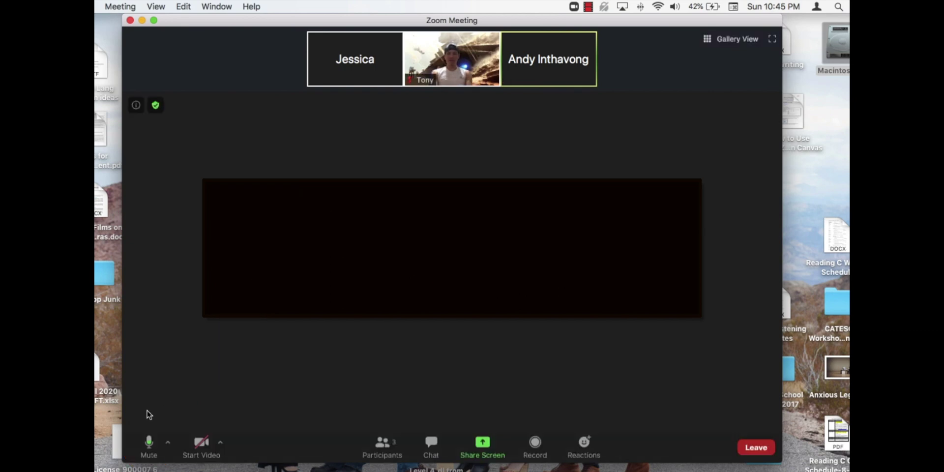
left_click(148, 442)
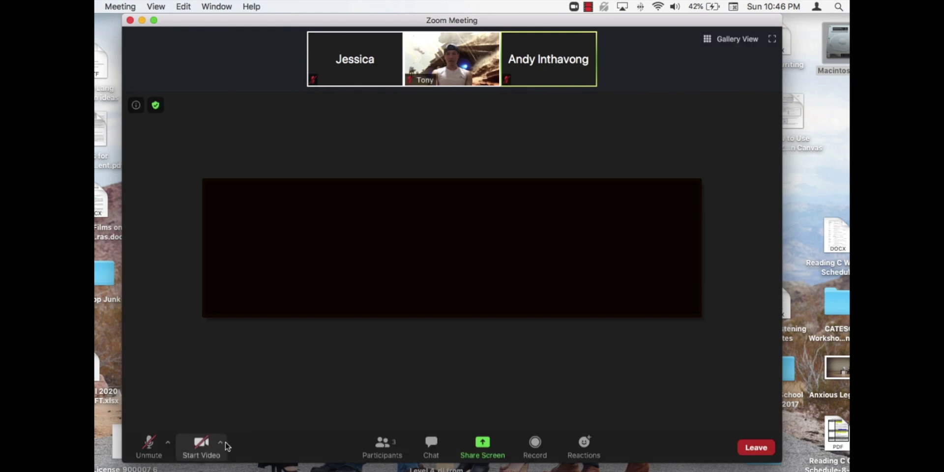
left_click(201, 445)
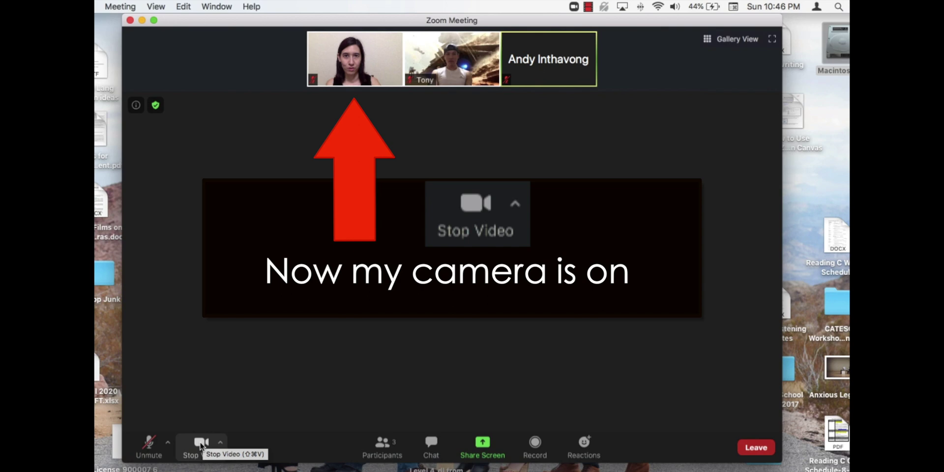
left_click(201, 445)
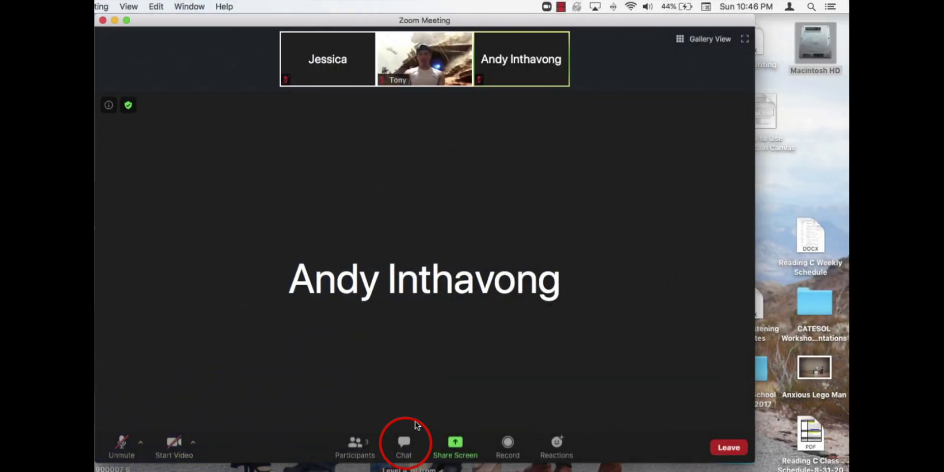
Write 'I have a question.' as a private chat to the host, then view the File sharing sources.
left_click(404, 442)
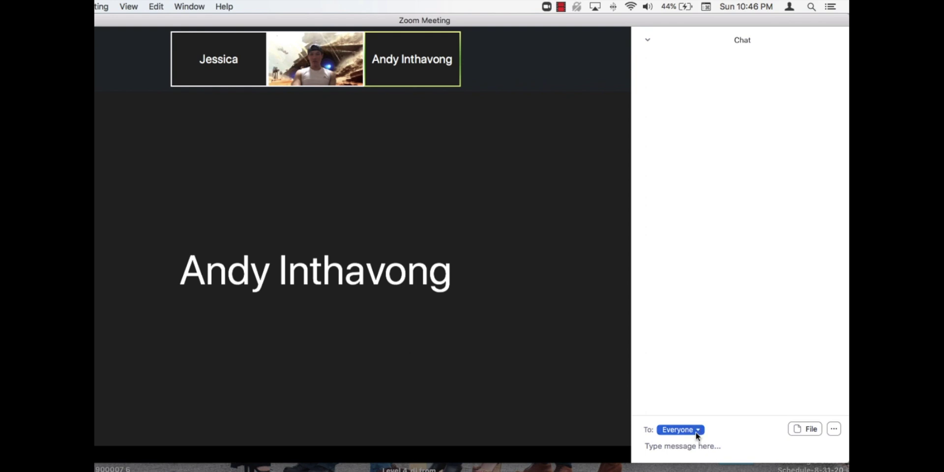
left_click(697, 430)
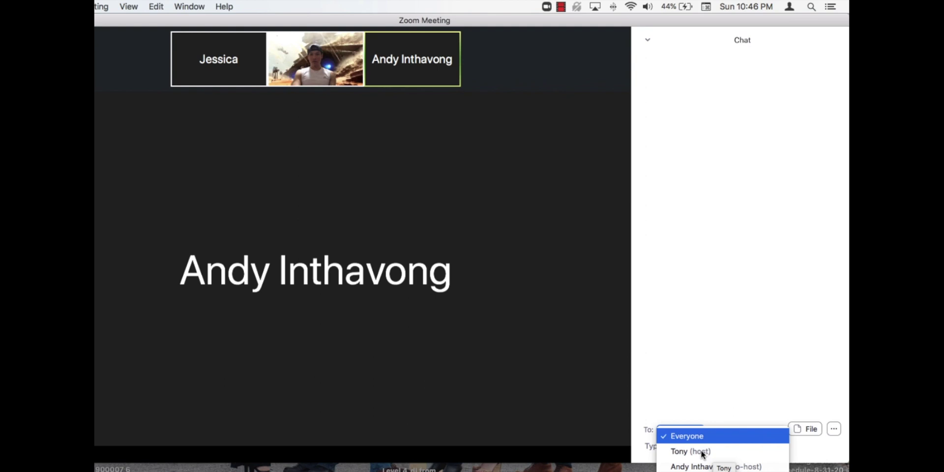
left_click(701, 451)
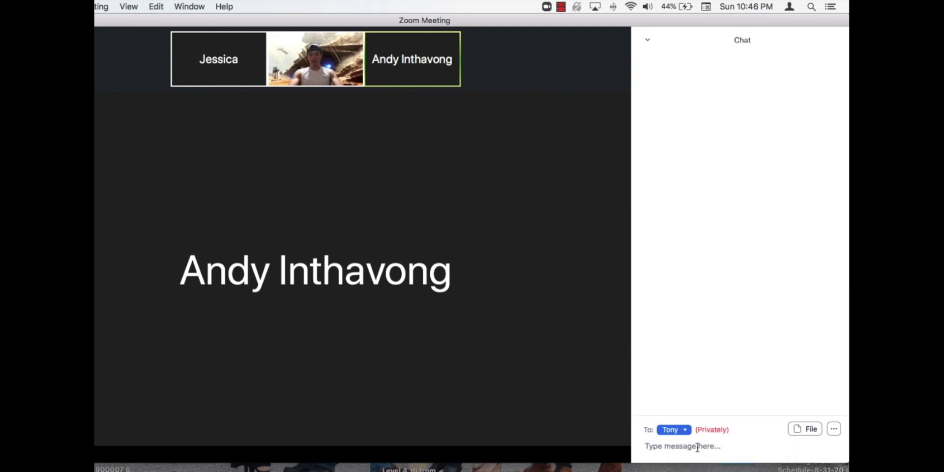
type("I have a question.")
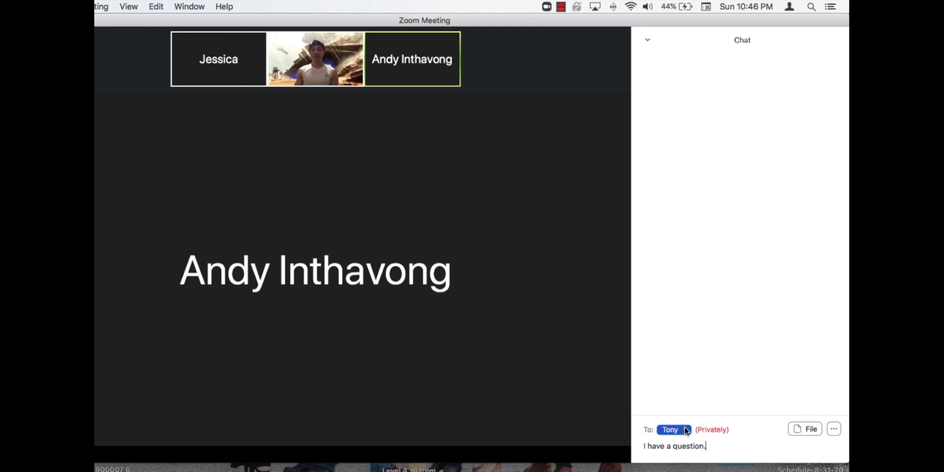
left_click(686, 430)
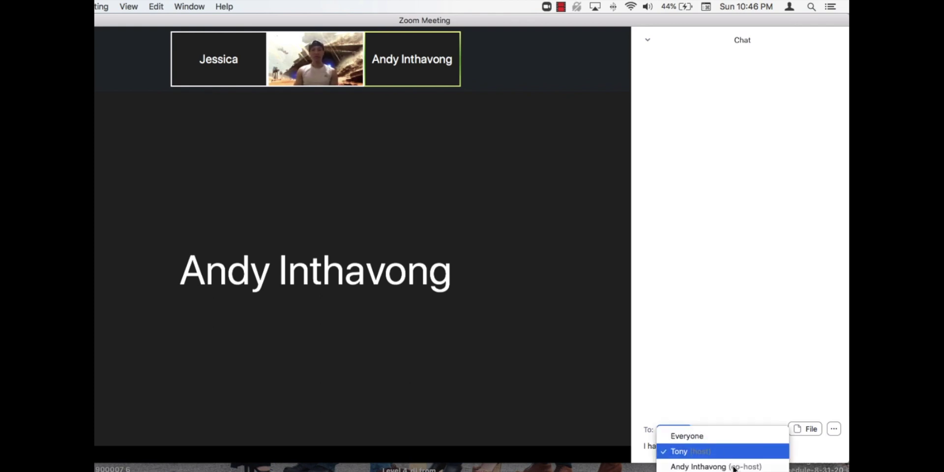
left_click(732, 394)
type("n.")
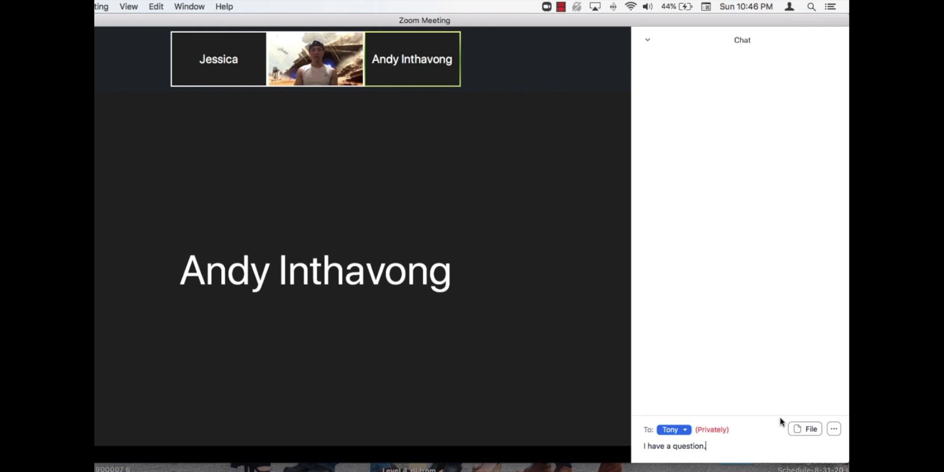
left_click(809, 430)
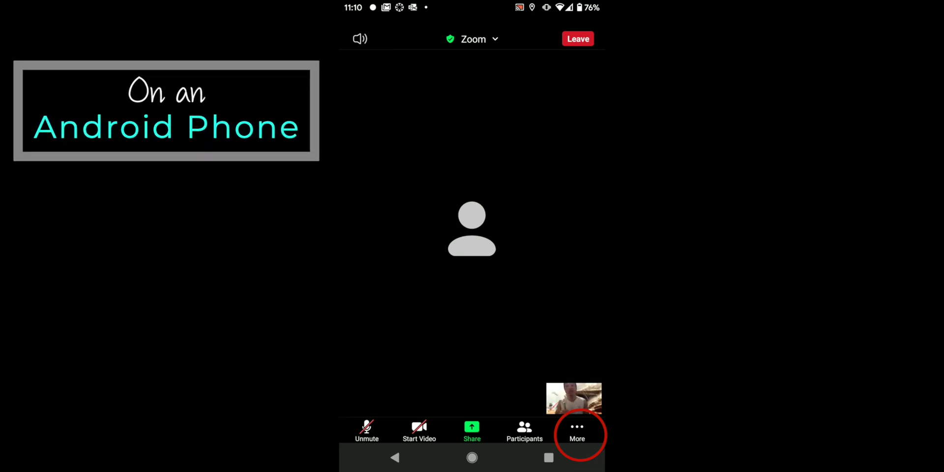
From the Android app's meeting chat, privately send the host 'I have a question.'.
left_click(577, 430)
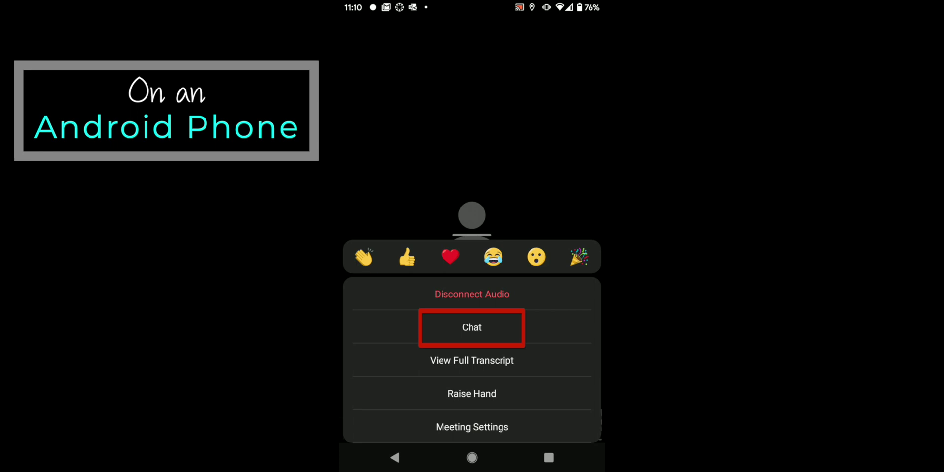
left_click(472, 326)
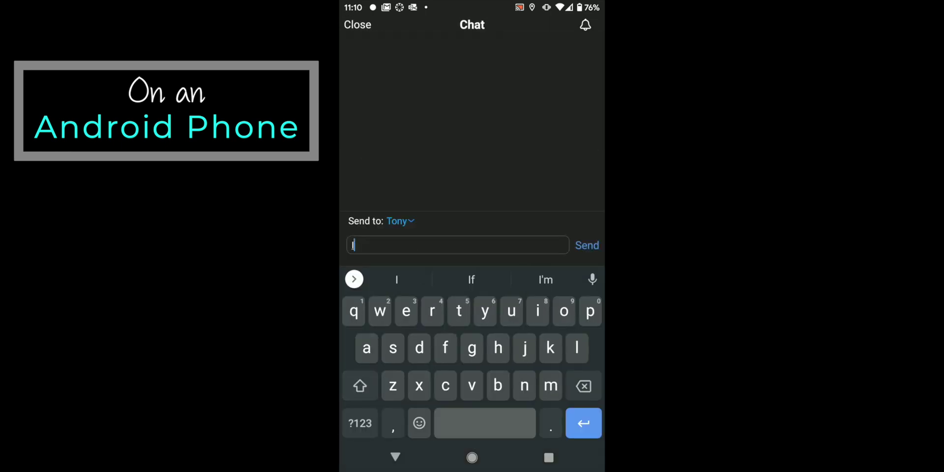
type("I have a q")
left_click(471, 280)
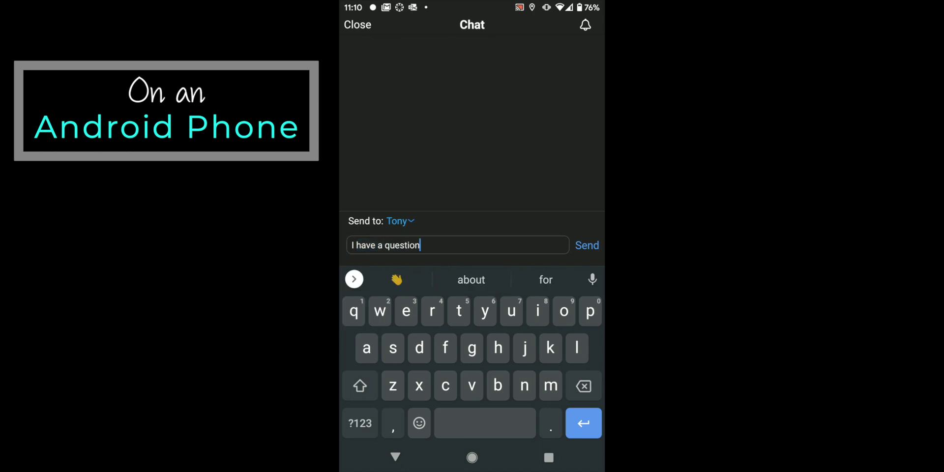
type(".")
left_click(587, 245)
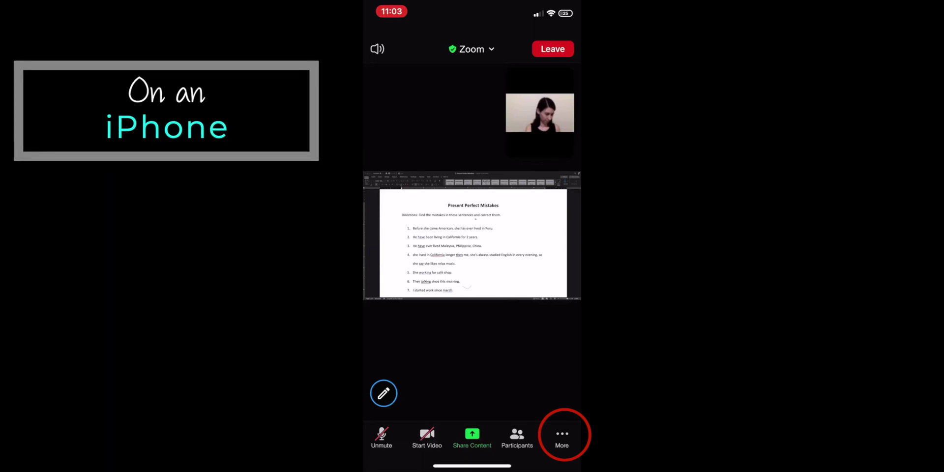
In the iPhone chat, privately greet the non-host attendee by name with 'Hi …!'.
left_click(562, 435)
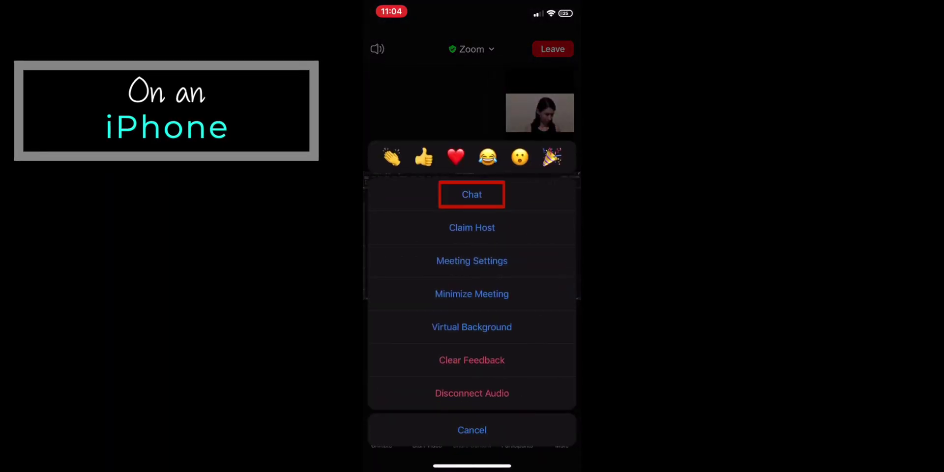
left_click(471, 194)
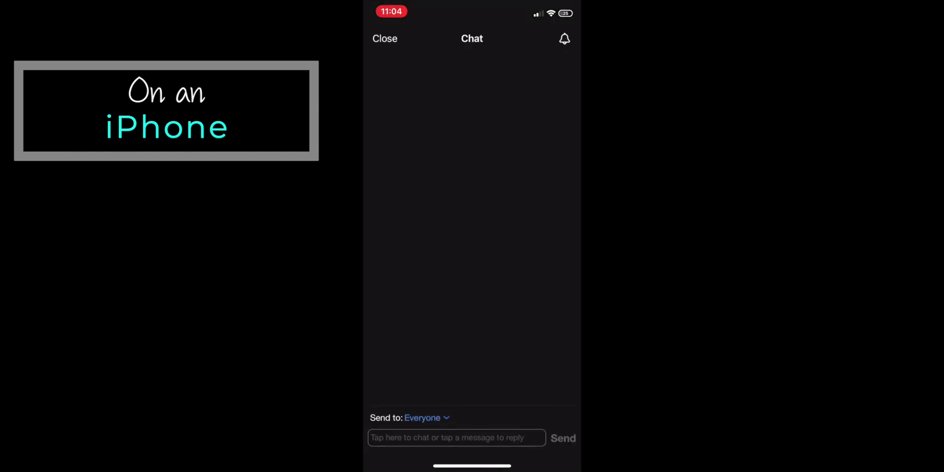
left_click(425, 417)
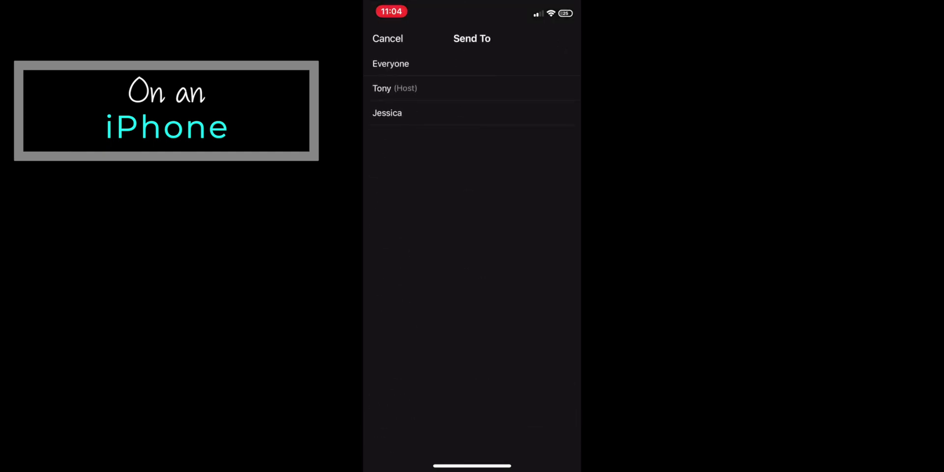
left_click(387, 113)
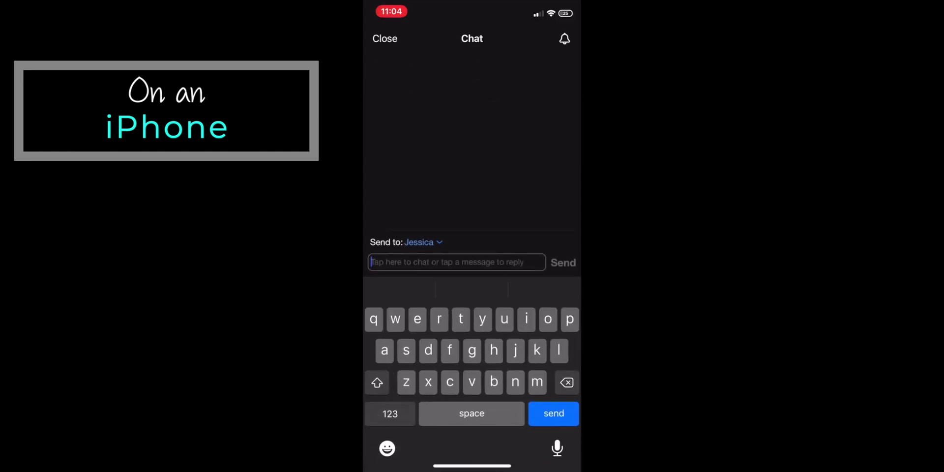
type("Hi Jessica")
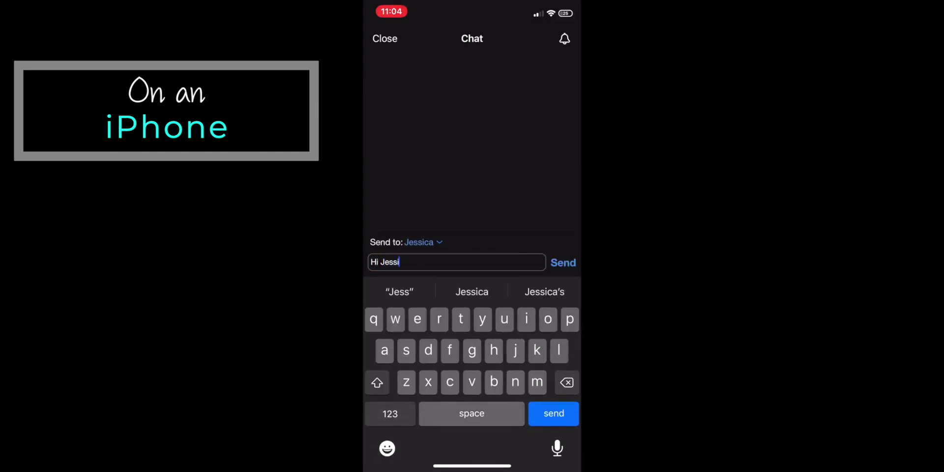
left_click(390, 414)
type("!")
key("Return")
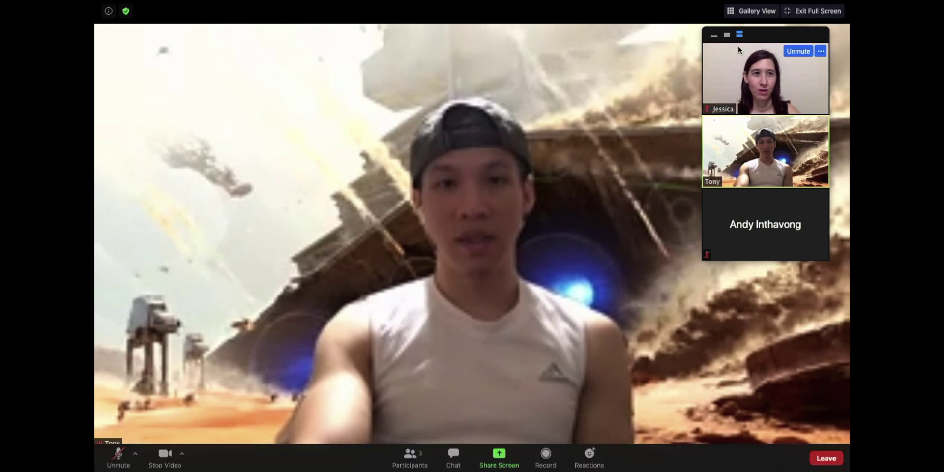
left_click(755, 16)
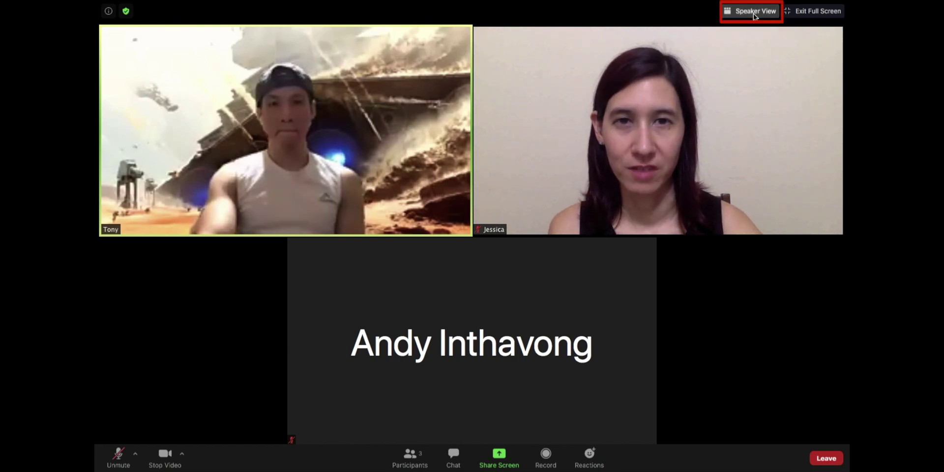
left_click(755, 11)
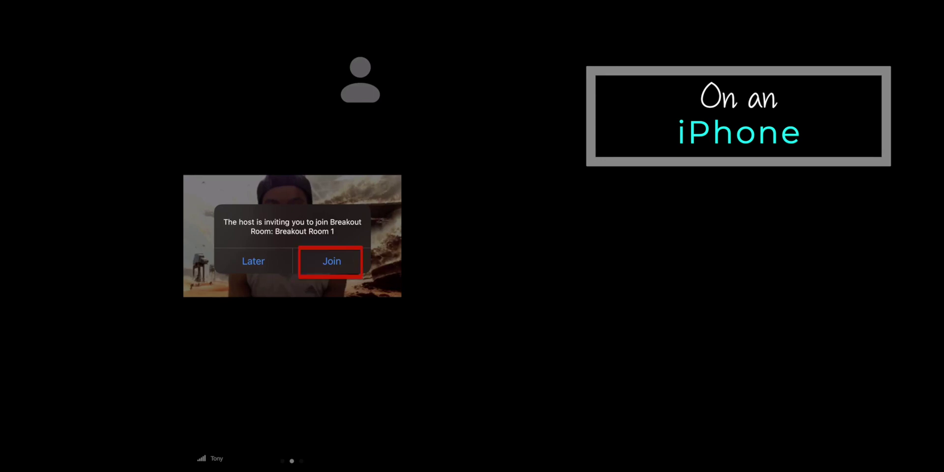
Accept the pop-up breakout invitation to enter Breakout Room 1 from the iPhone.
left_click(331, 261)
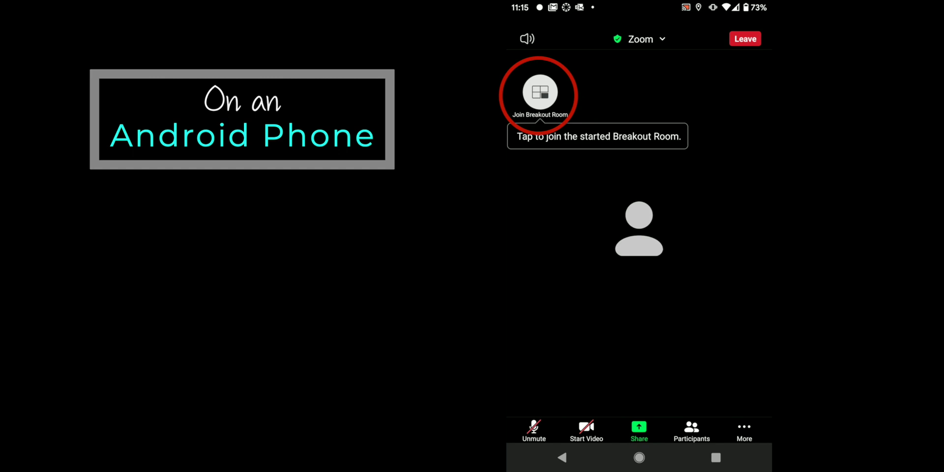
Use the Join Breakout Room button on the Android meeting screen to enter Breakout Room 1.
left_click(539, 92)
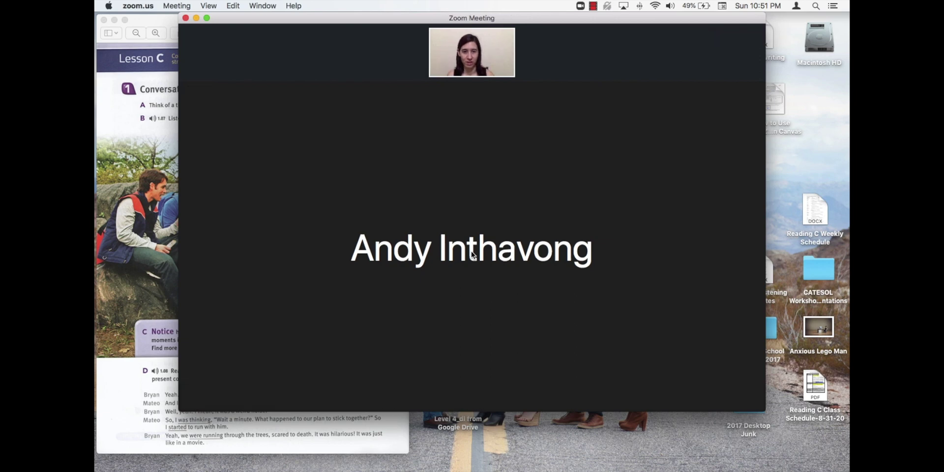
Select the 'Preview - Touchstone 4 Book' window in the Basic tab as the screen to share.
mouse_move(485, 311)
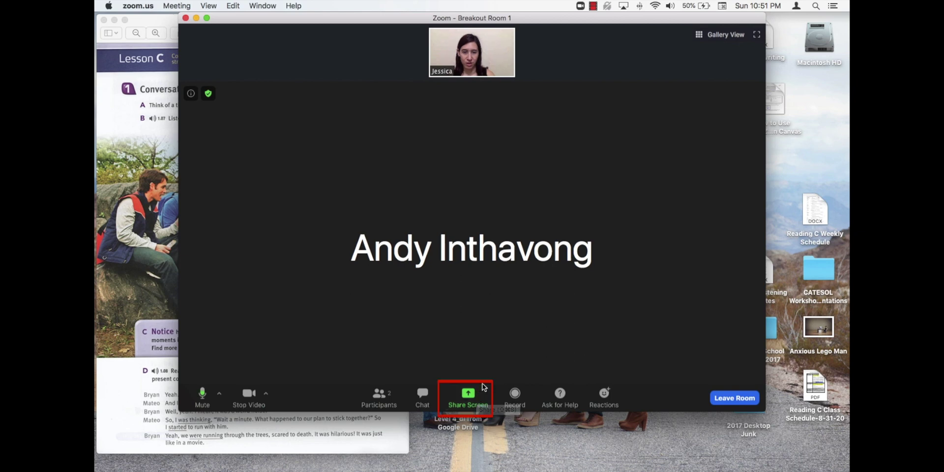
left_click(483, 387)
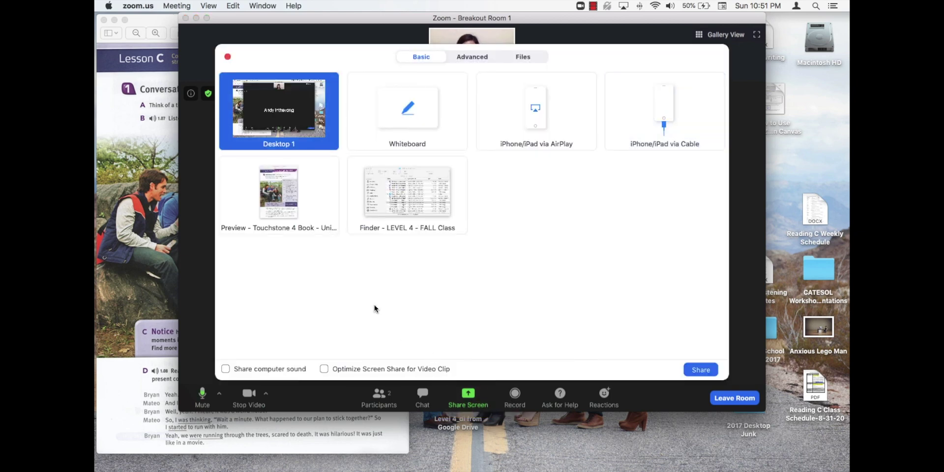
left_click(319, 229)
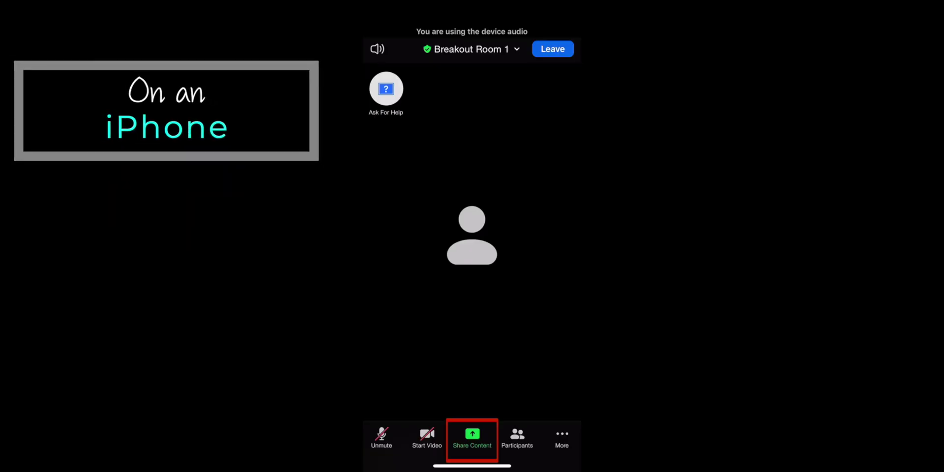
Bring up the iPhone share sheet offering screen, photos and cloud-file sharing.
left_click(472, 437)
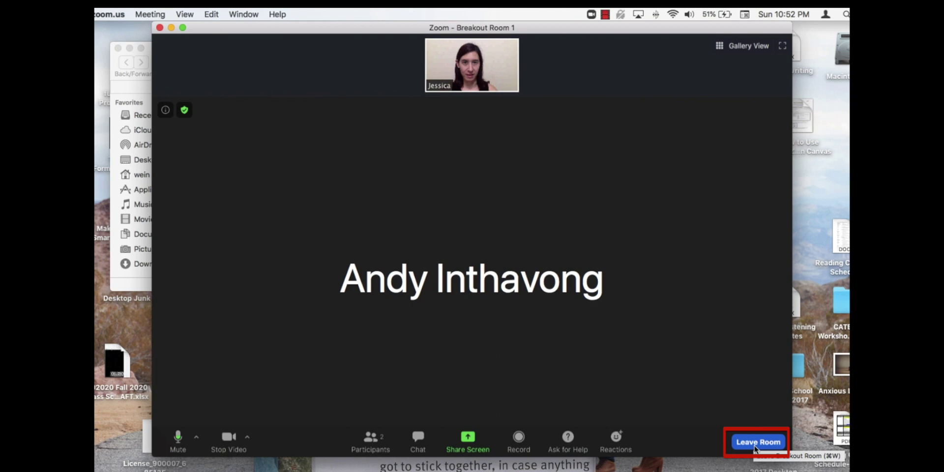
Choose Leave Breakout Room to exit Breakout Room 1 and rejoin the main session.
left_click(755, 445)
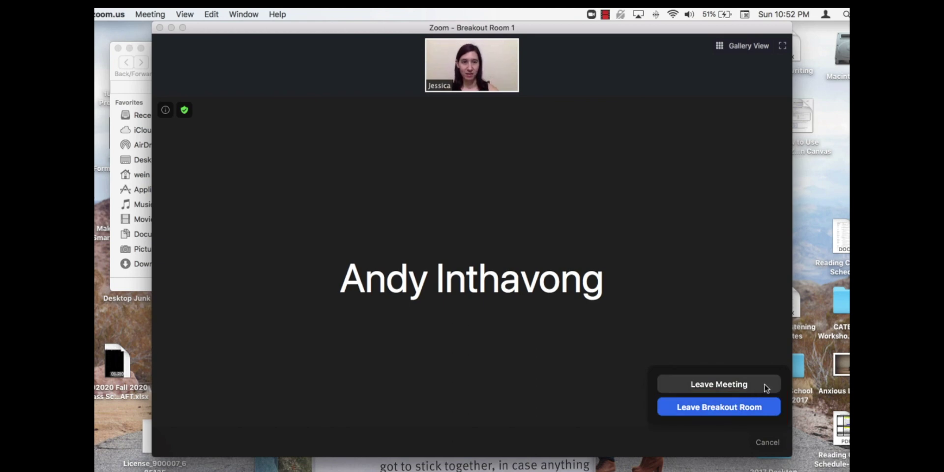
left_click(767, 410)
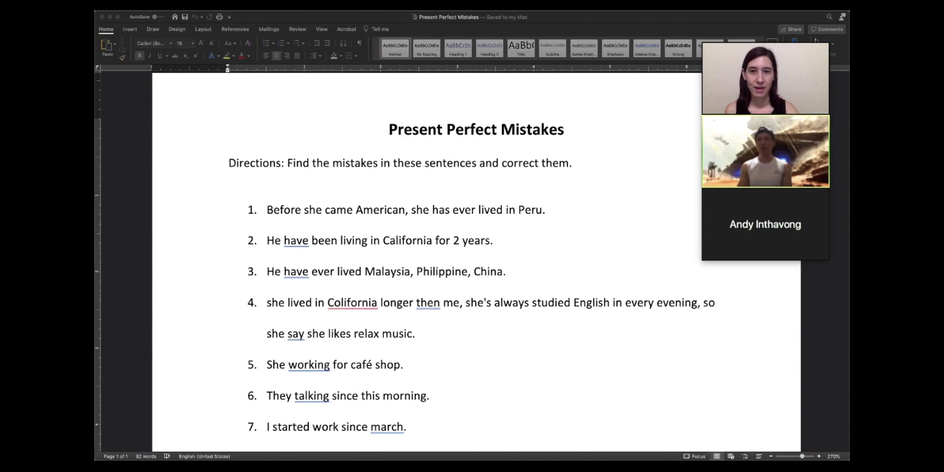
Turn on Annotate from View Options over the shared Present Perfect Mistakes worksheet.
mouse_move(560, 213)
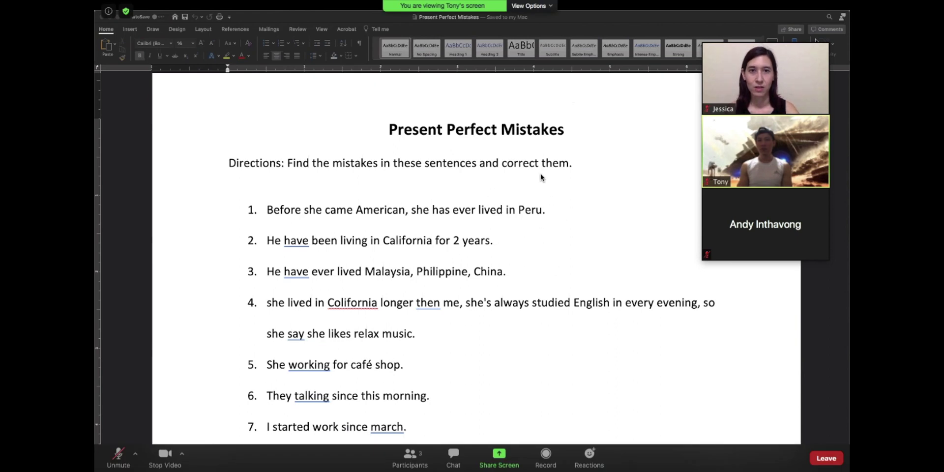
left_click(550, 7)
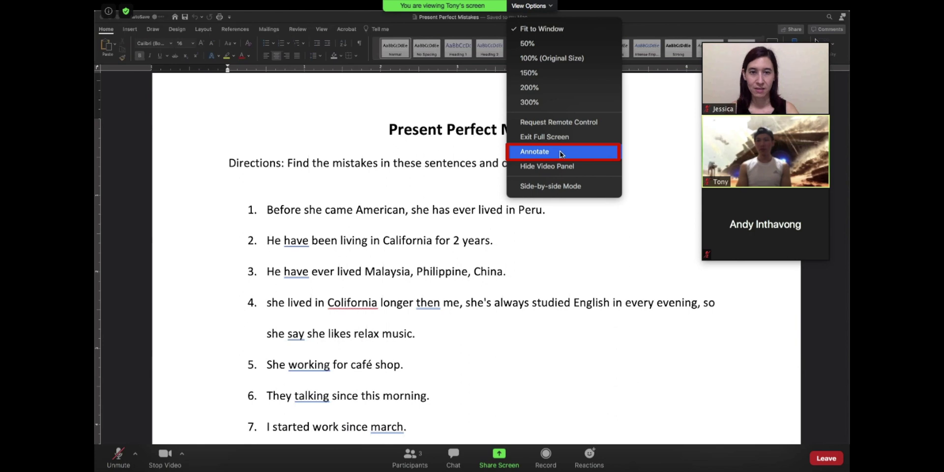
left_click(561, 155)
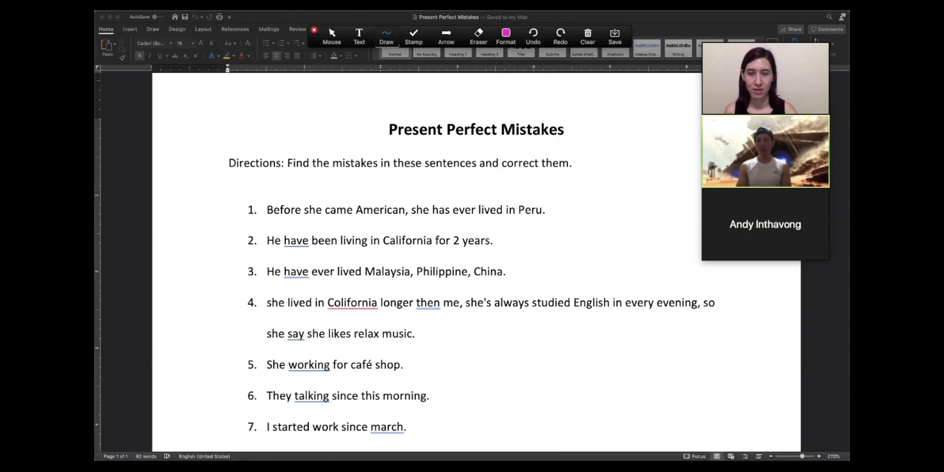
Add a 'has' text annotation on the worksheet and colour it magenta.
left_click(360, 39)
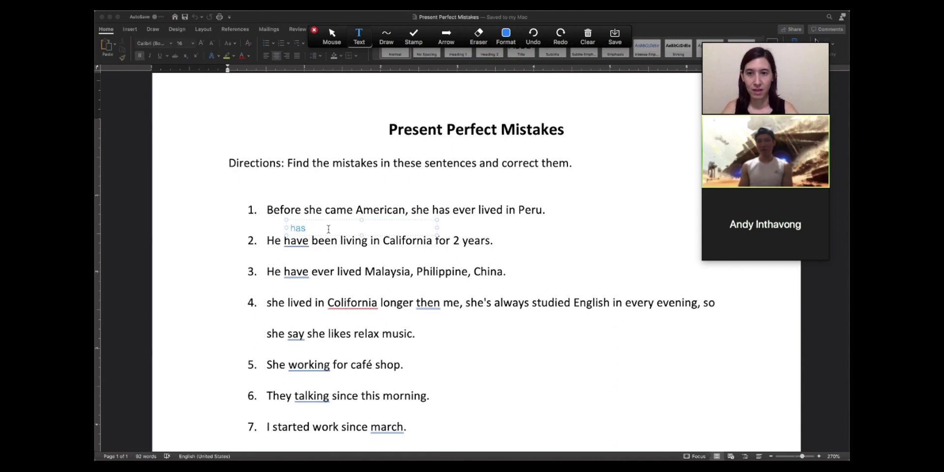
left_click_drag(328, 229, 289, 229)
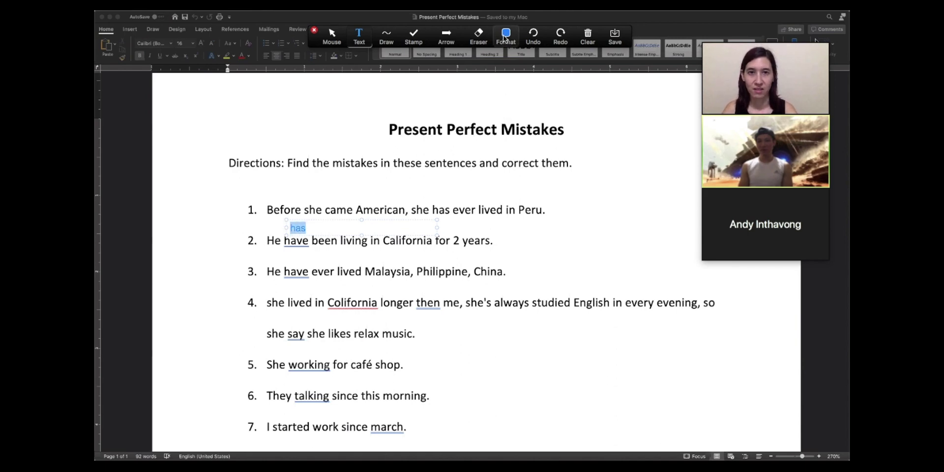
left_click(506, 37)
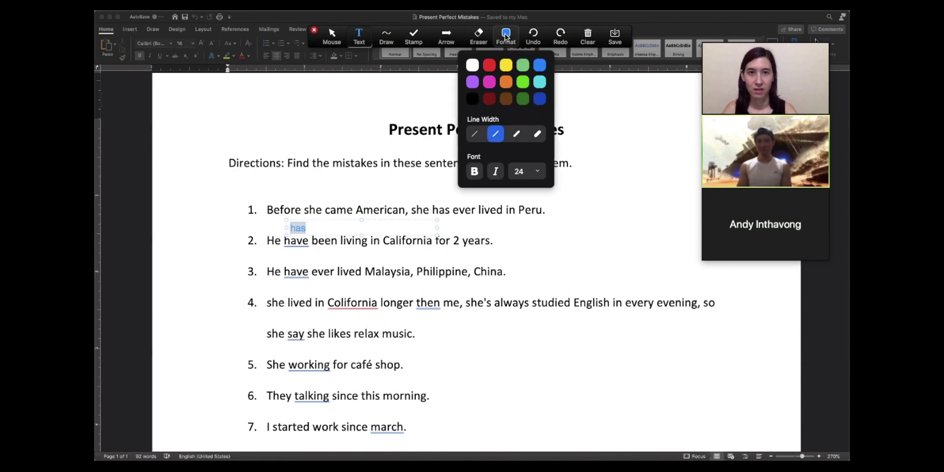
left_click(489, 82)
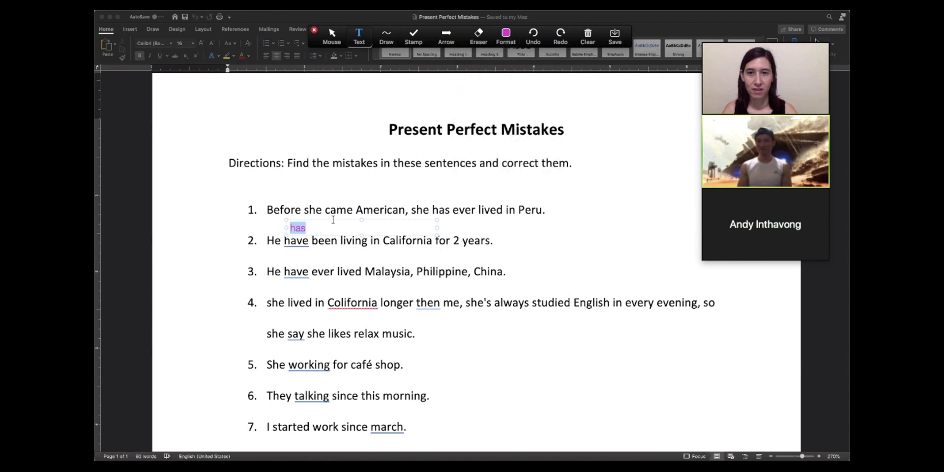
With the freehand pen, draw a caret after 'came' and a slash over the n of 'American'.
left_click(387, 35)
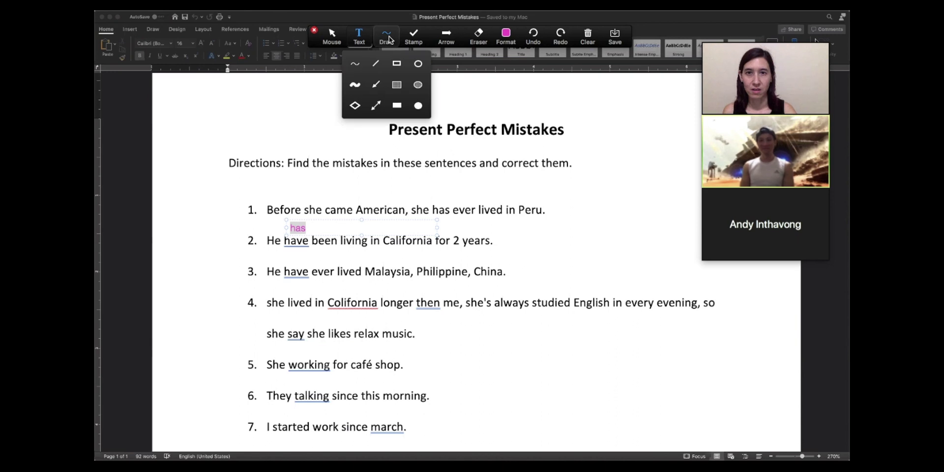
left_click(354, 64)
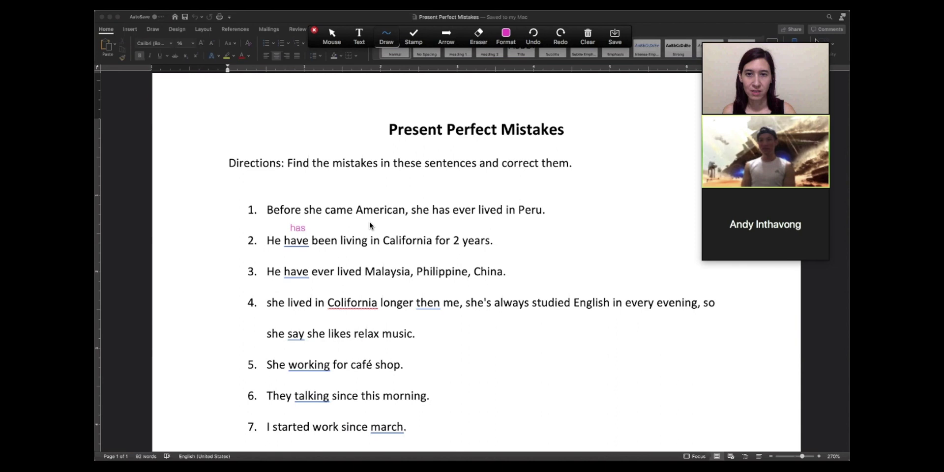
left_click_drag(349, 220, 358, 222)
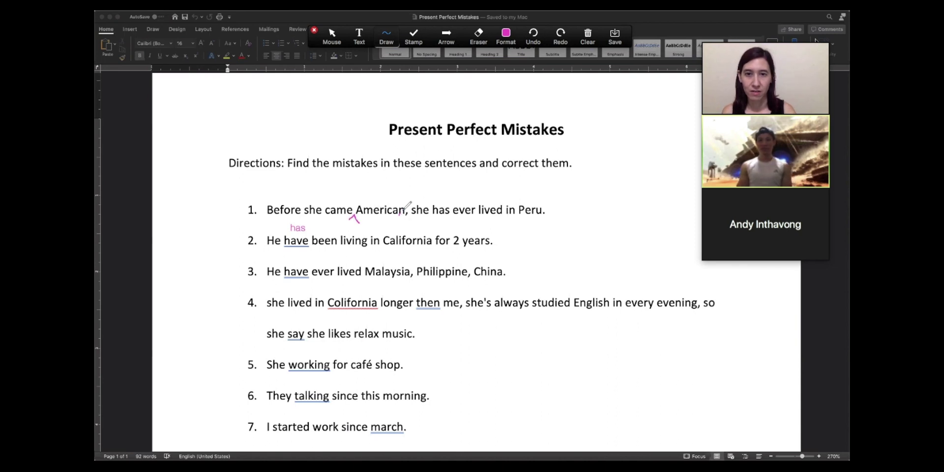
mouse_move(406, 207)
left_mouse_down()
mouse_move(400, 212)
mouse_move(414, 197)
left_mouse_up()
left_click(362, 44)
type("to")
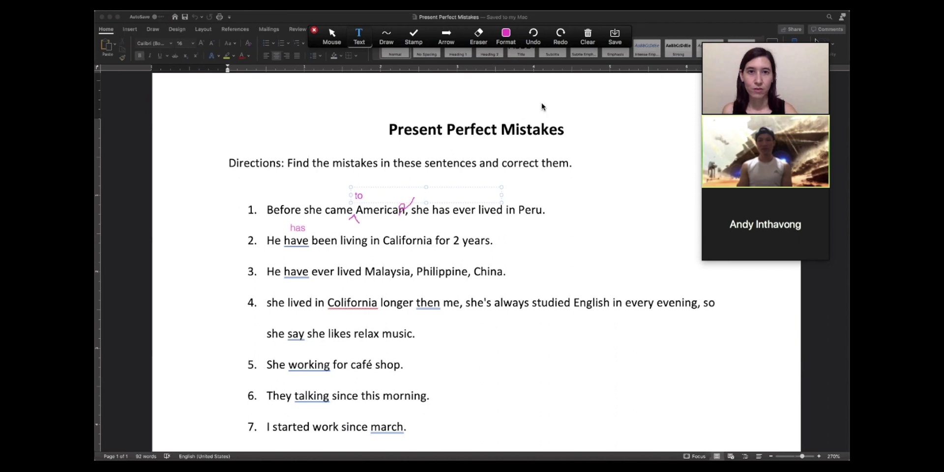
Undo the pen stroke over 'American', clear every annotation, and restart annotating from View Options.
left_click(537, 36)
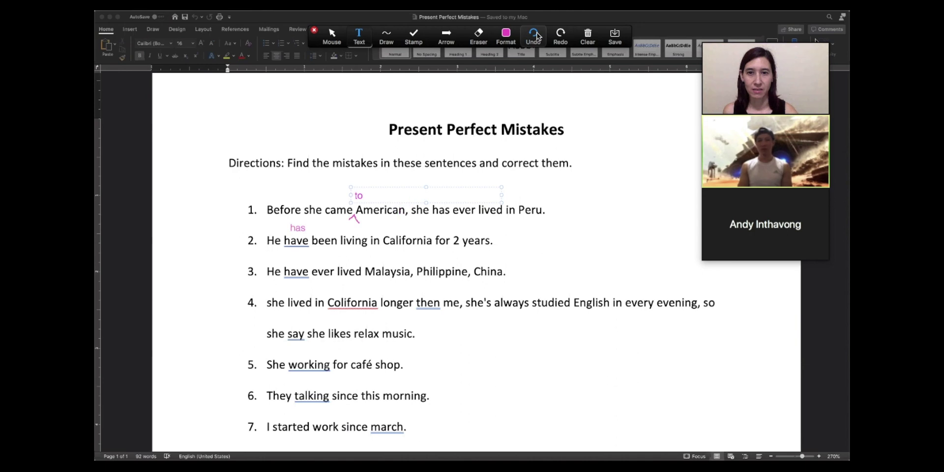
left_click(590, 36)
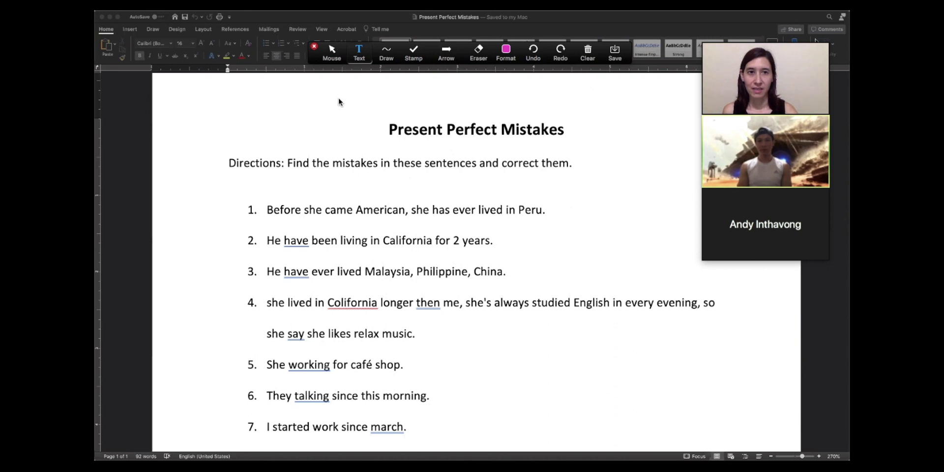
left_click(315, 48)
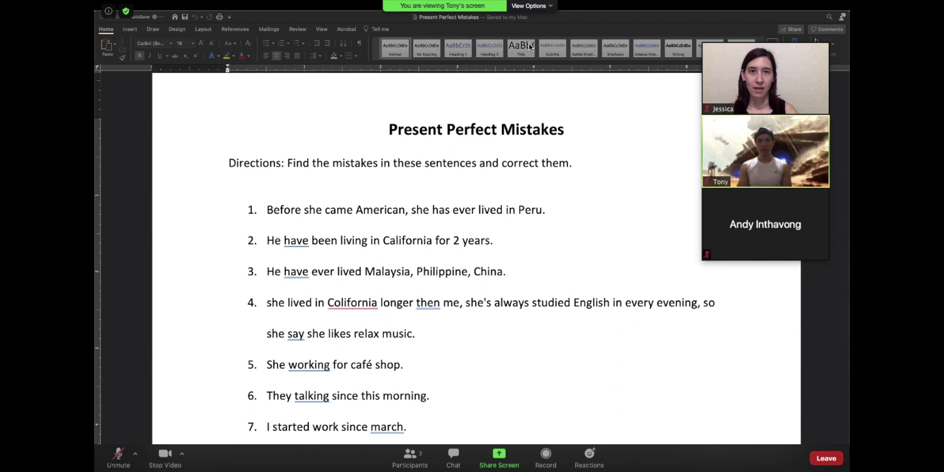
left_click(550, 9)
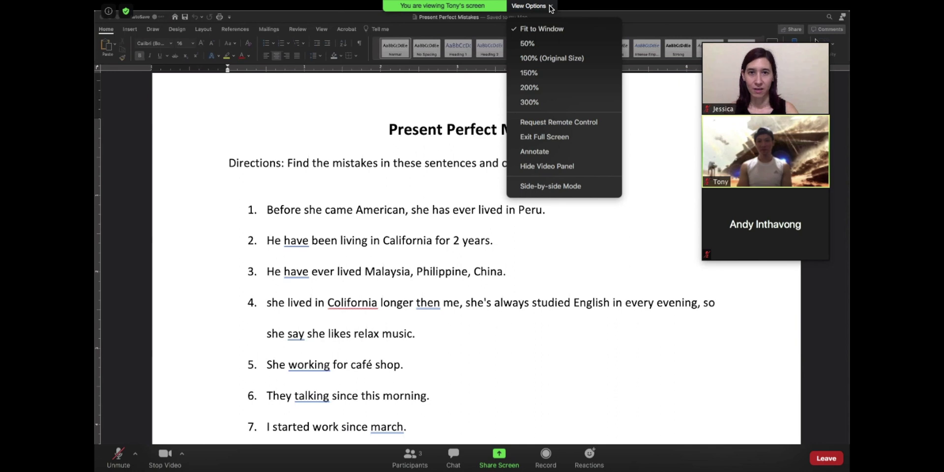
left_click(555, 152)
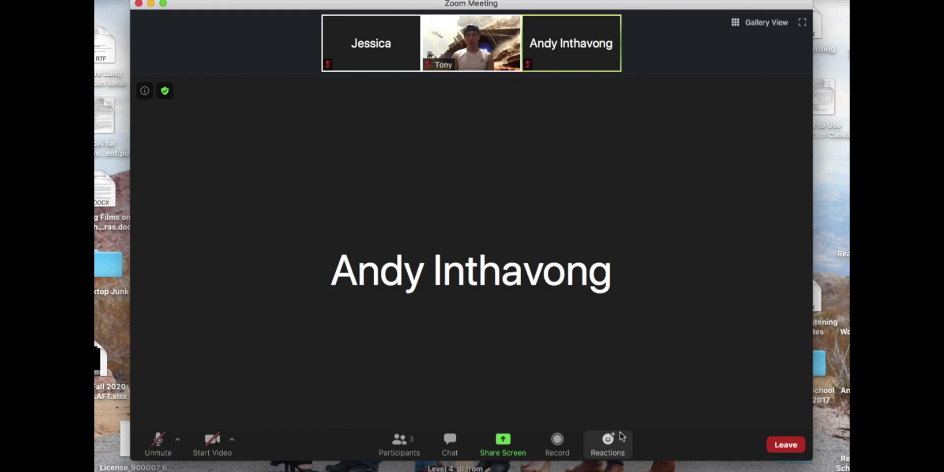
Raise your hand in the Participants list, then switch that feedback to the away (clock) icon.
left_click(612, 442)
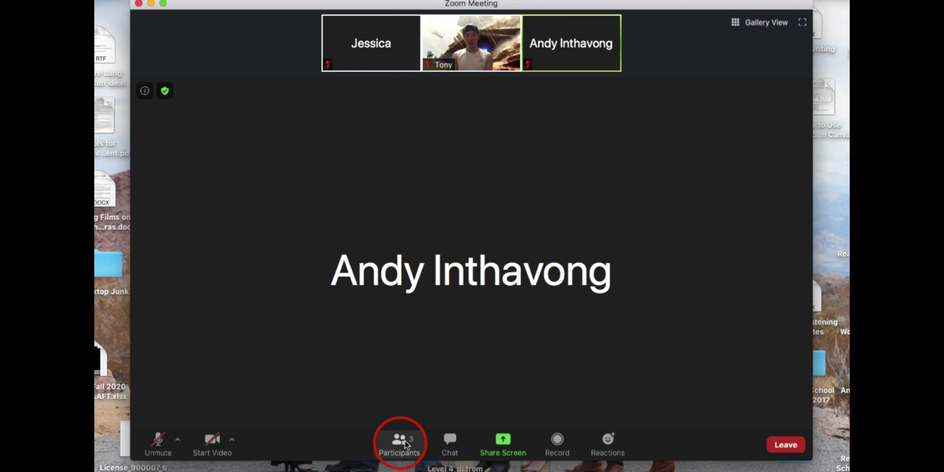
left_click(406, 445)
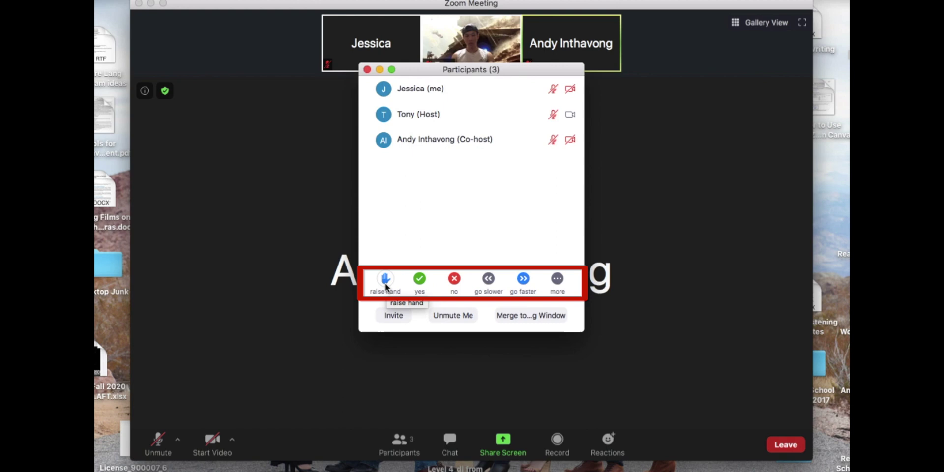
left_click(386, 280)
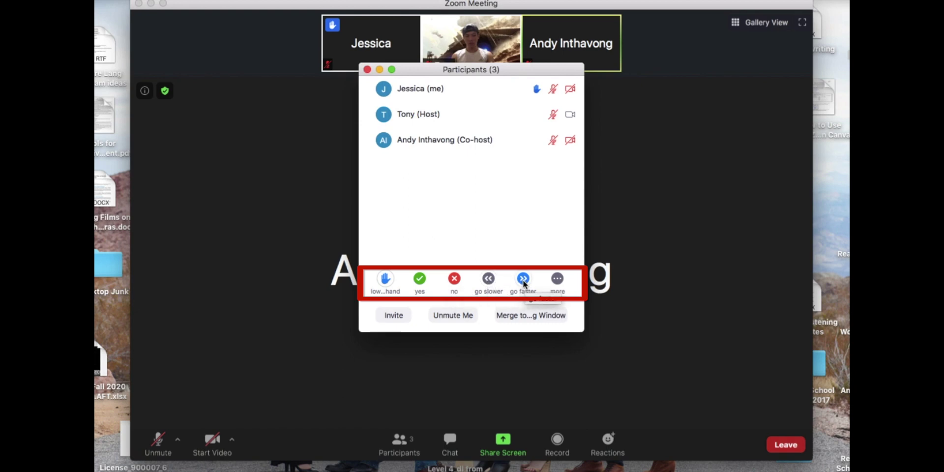
left_click(555, 280)
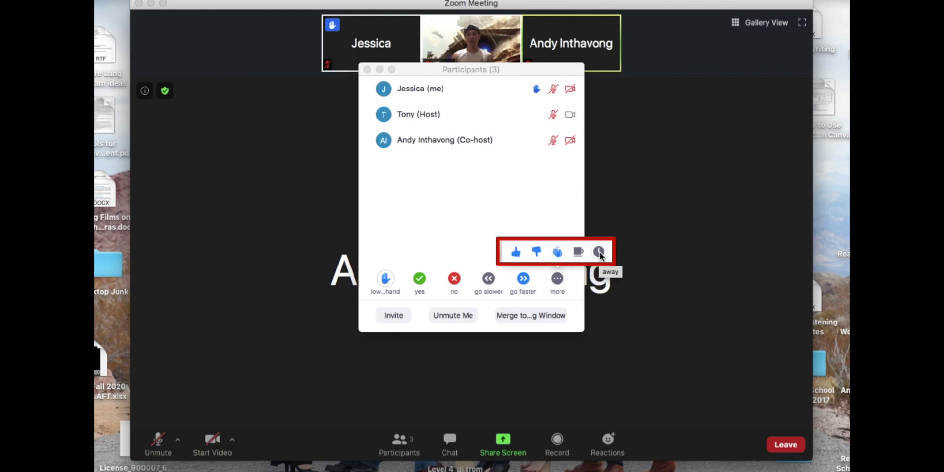
left_click(599, 253)
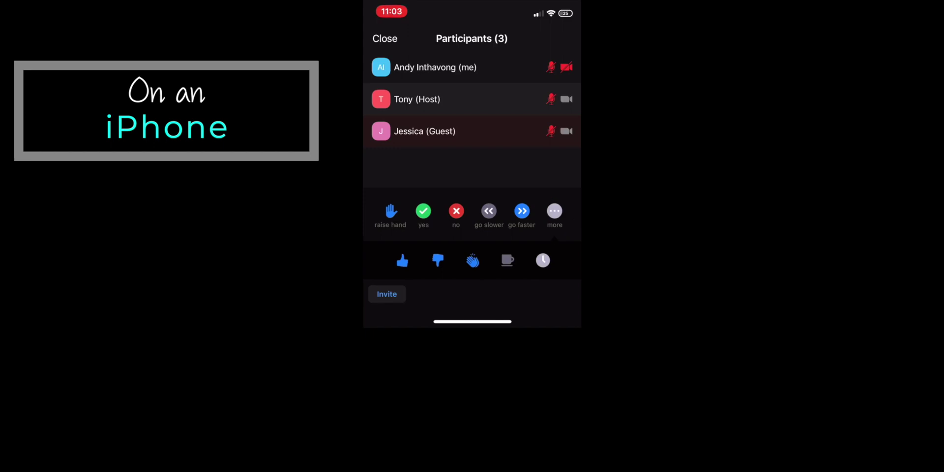
Send a thumbs-up from the extra feedback icons so it shows beside your name.
left_click(402, 260)
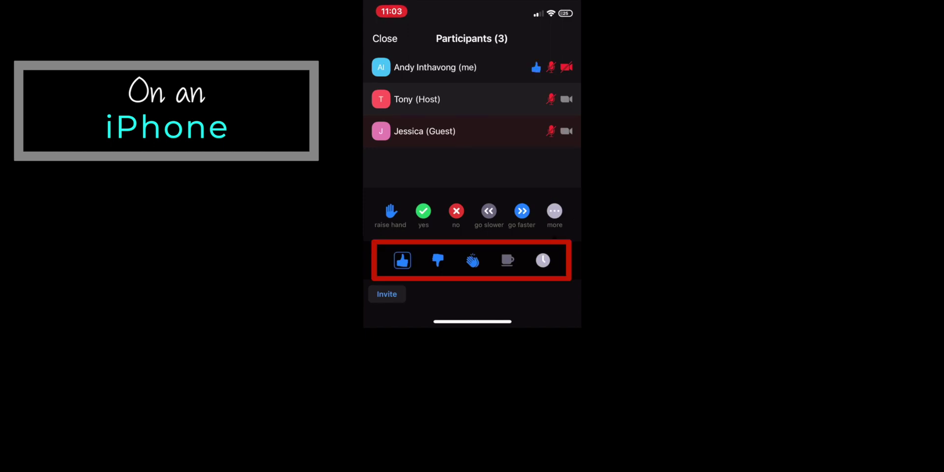